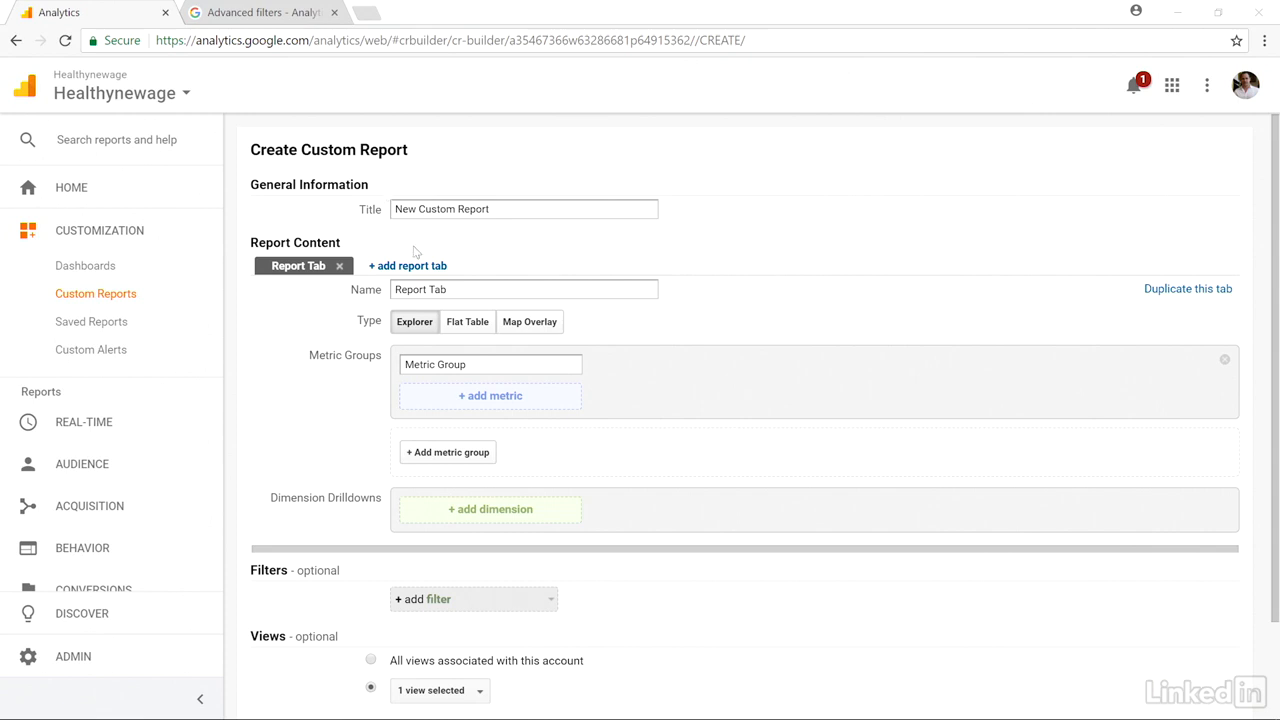
pyautogui.scroll(-2, 413, 257)
pyautogui.scroll(2, 346, 266)
pyautogui.scroll(-1, 309, 218)
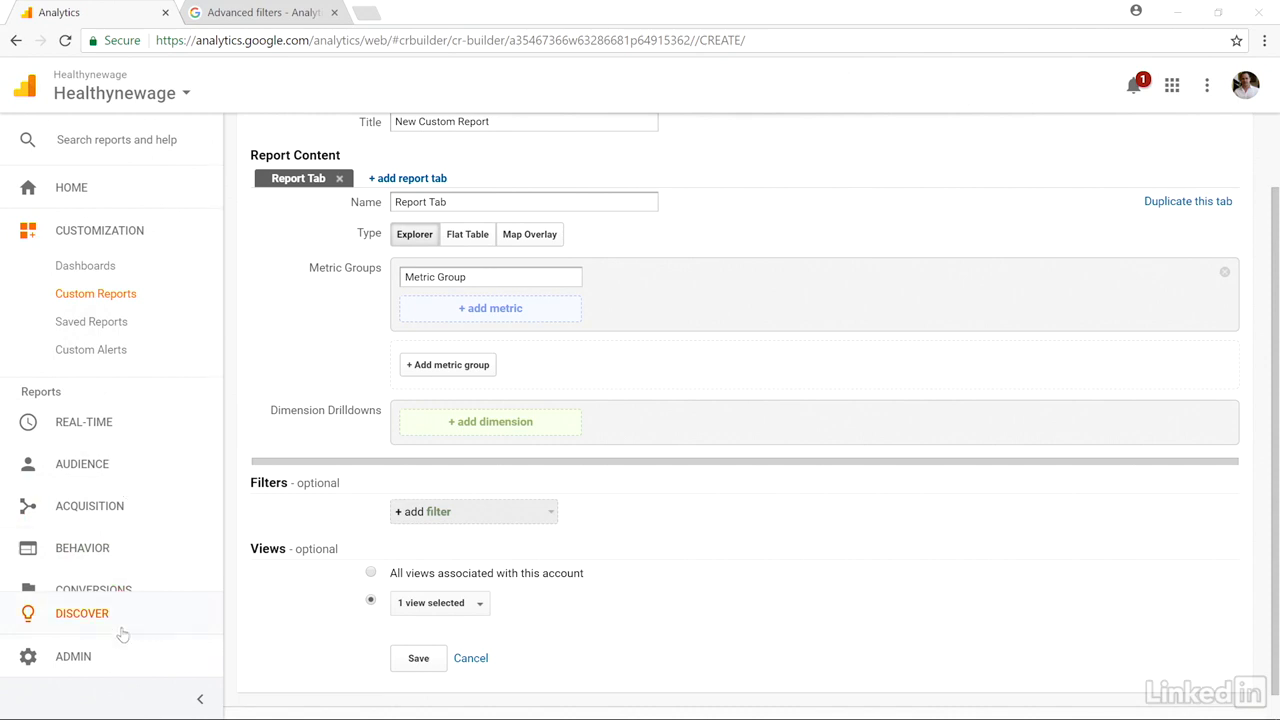
# - Open the Custom Dimensions list for the Healthynewage property in the administration settings
pyautogui.click(122, 659)
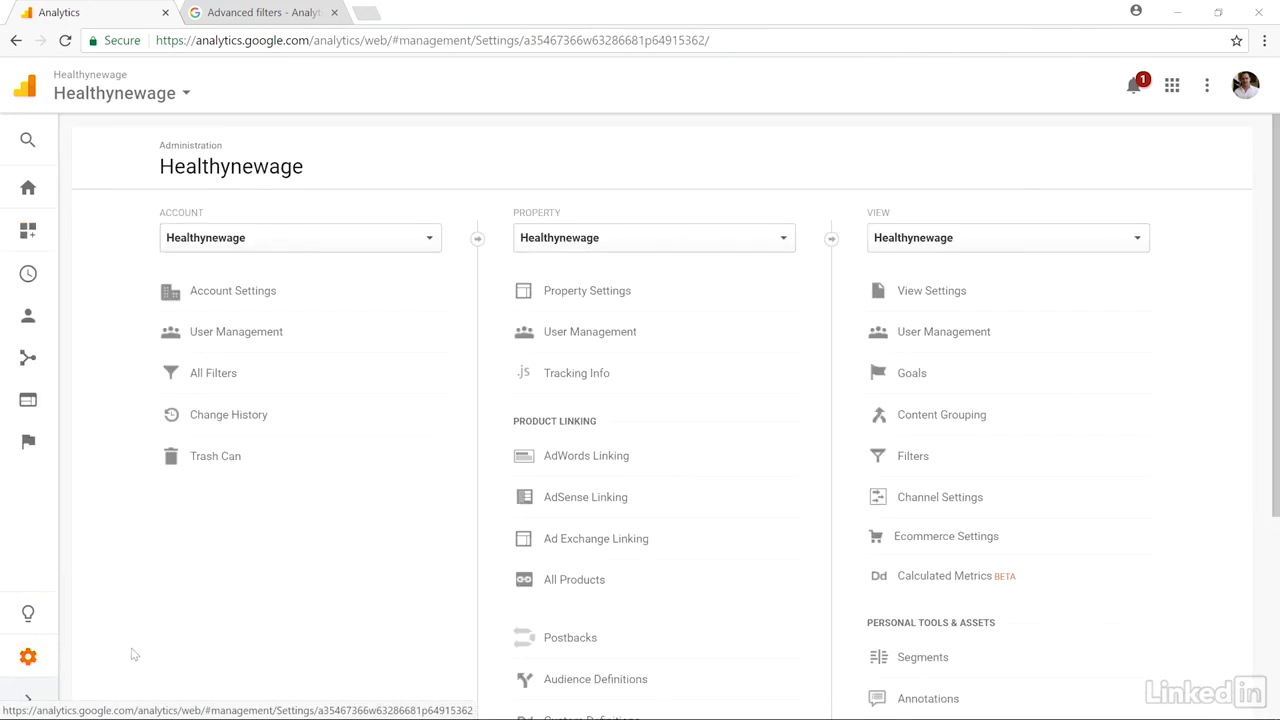
pyautogui.click(426, 238)
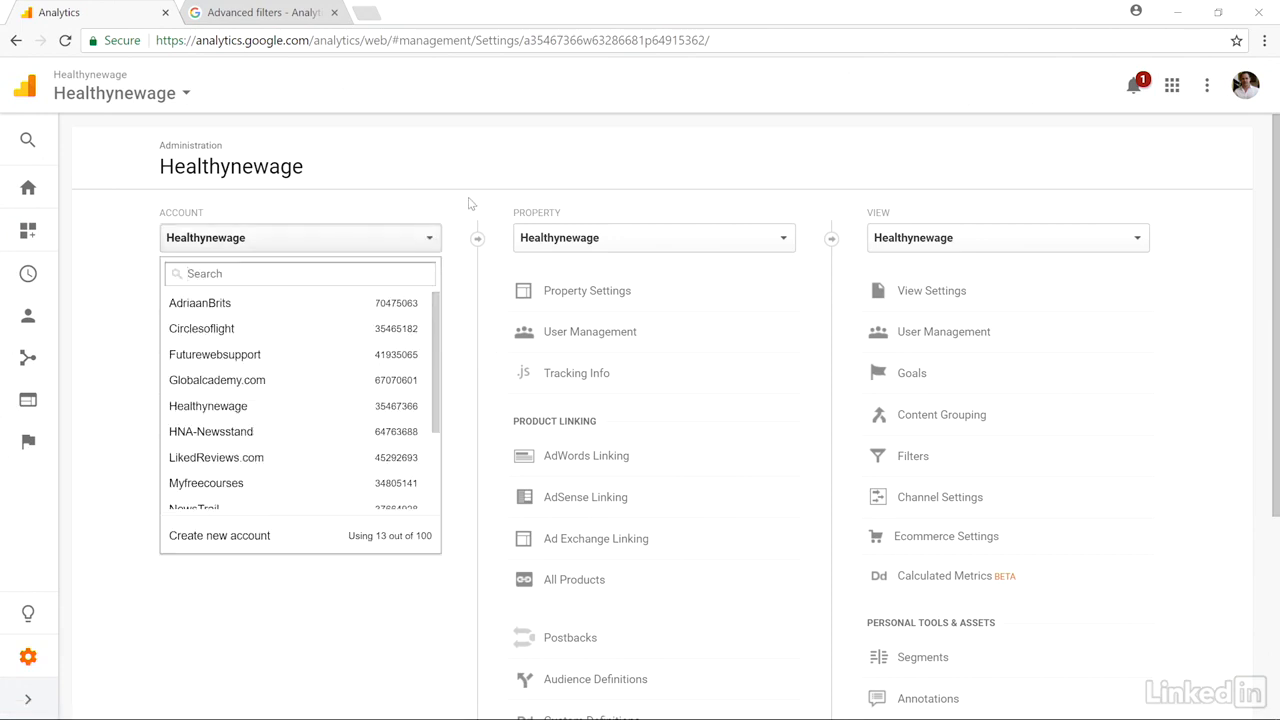
pyautogui.click(469, 203)
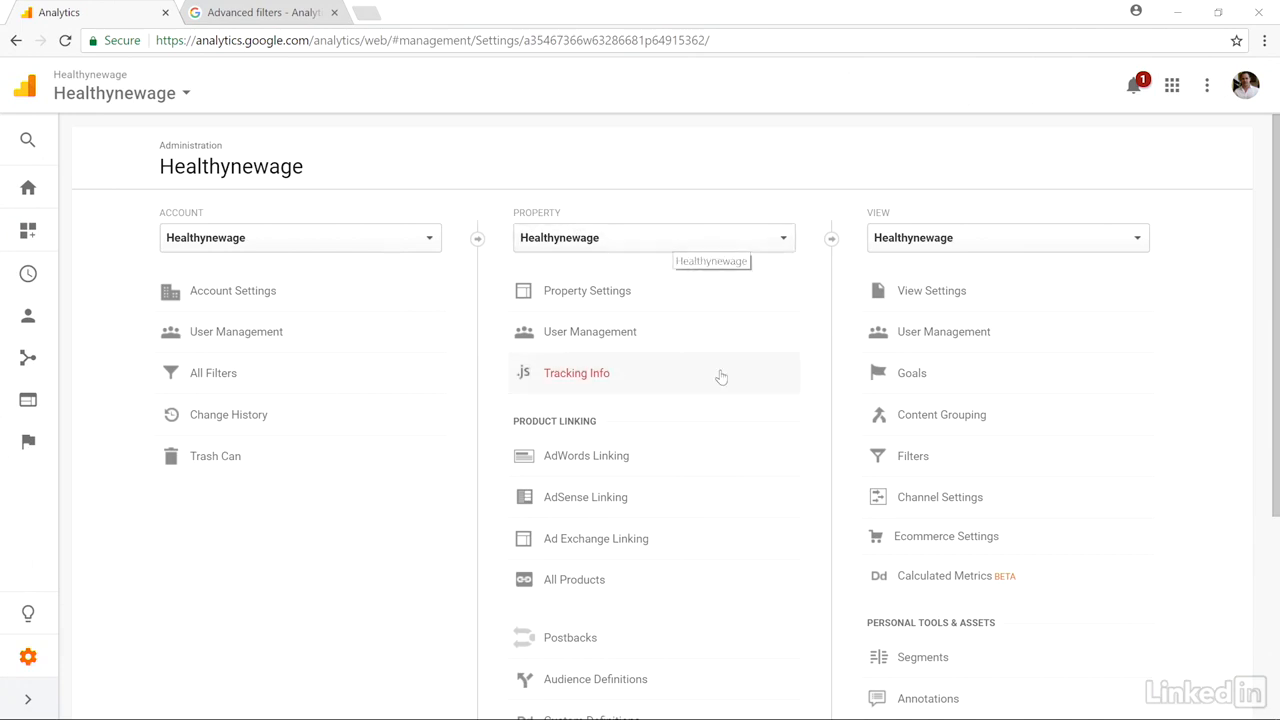
pyautogui.scroll(-1, 715, 355)
pyautogui.scroll(-1, 731, 371)
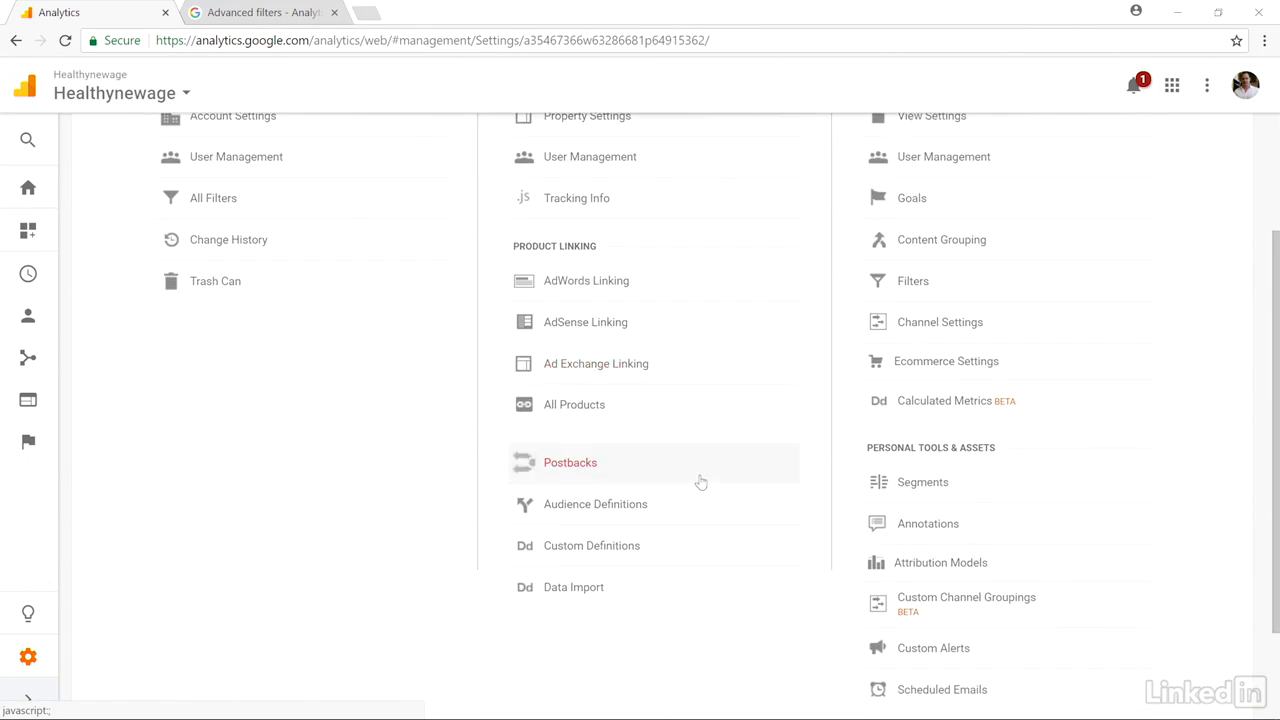
pyautogui.click(703, 553)
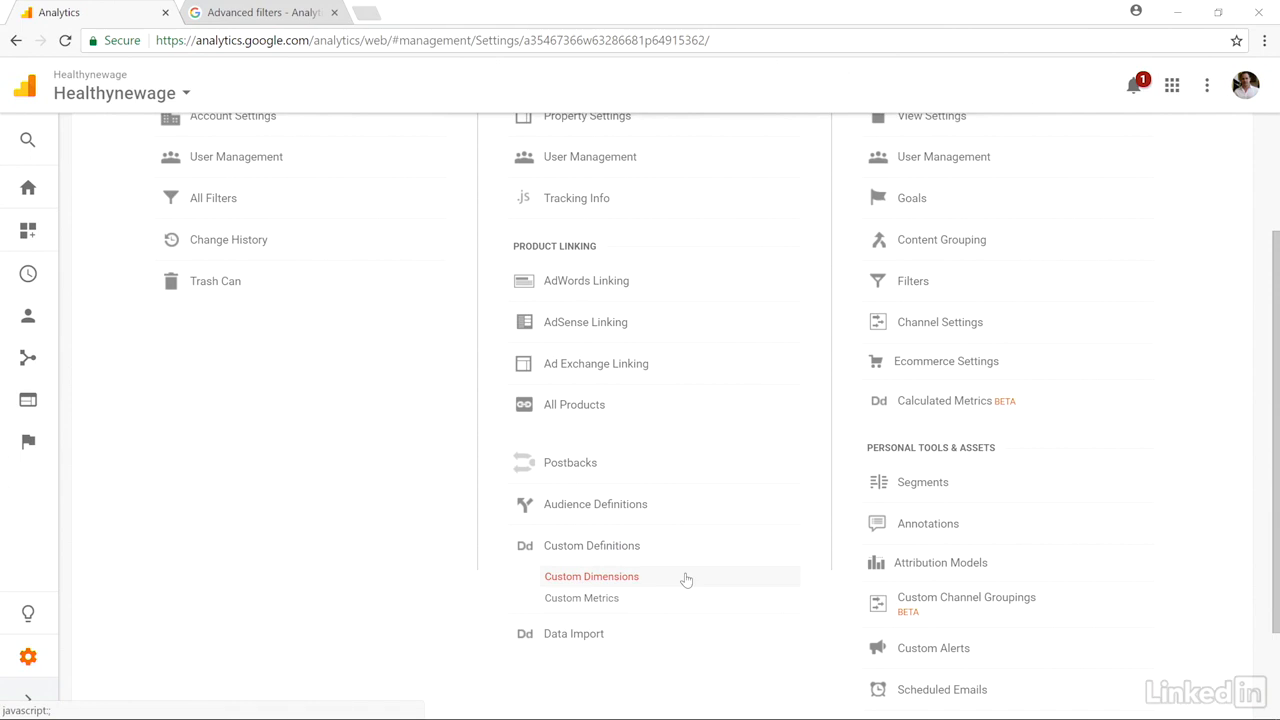
pyautogui.click(686, 580)
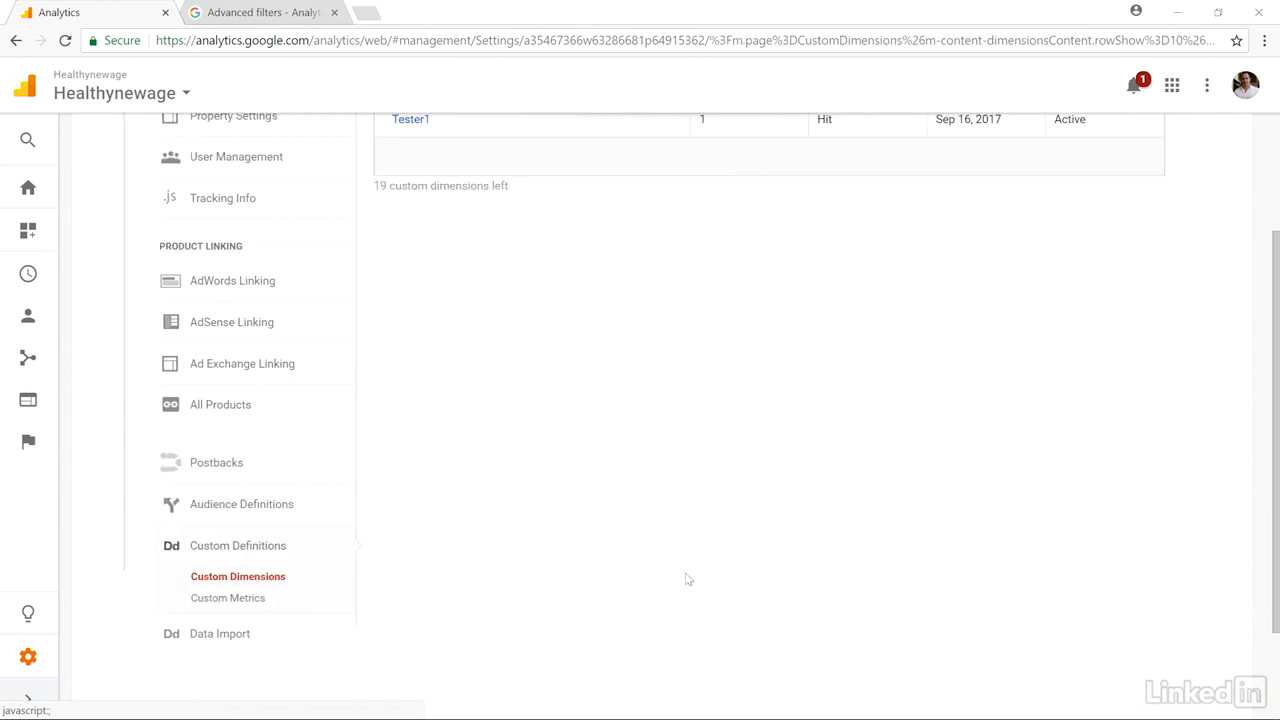
pyautogui.scroll(2, 680, 450)
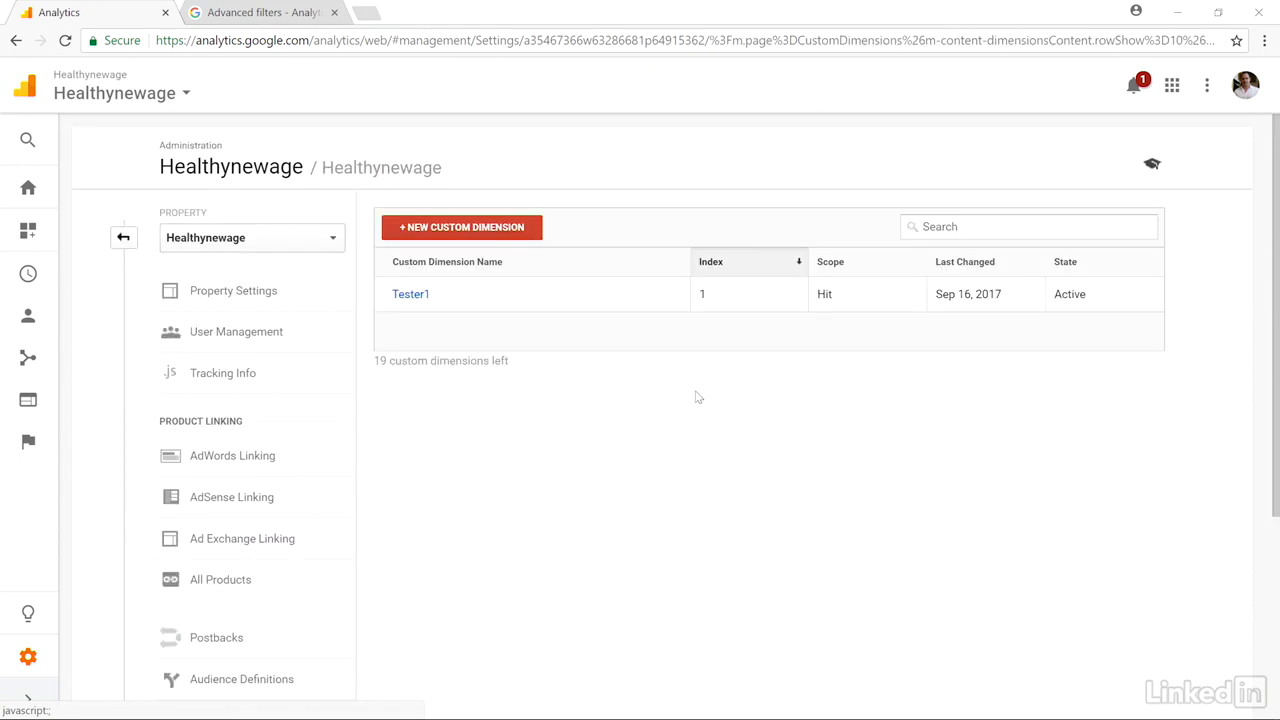
# - Create an active custom dimension named test2 with Hit scope
pyautogui.click(413, 232)
pyautogui.click(445, 286)
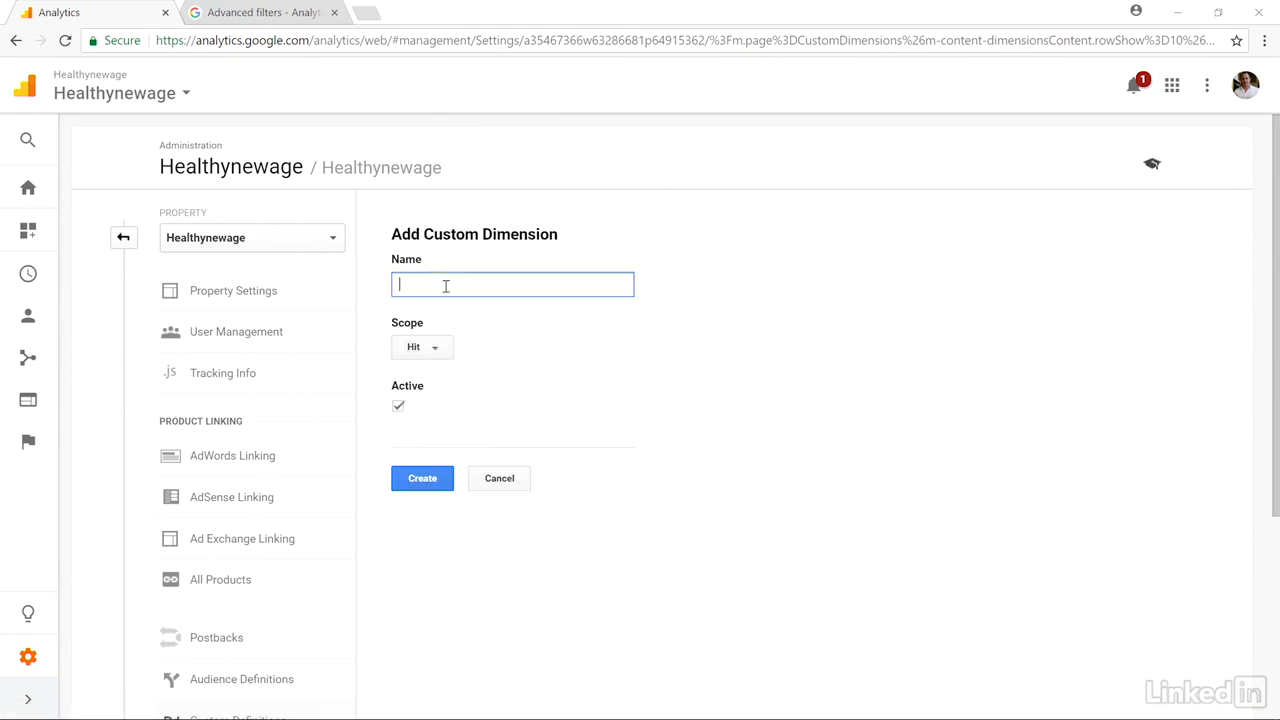
pyautogui.write('test2')
pyautogui.click(443, 356)
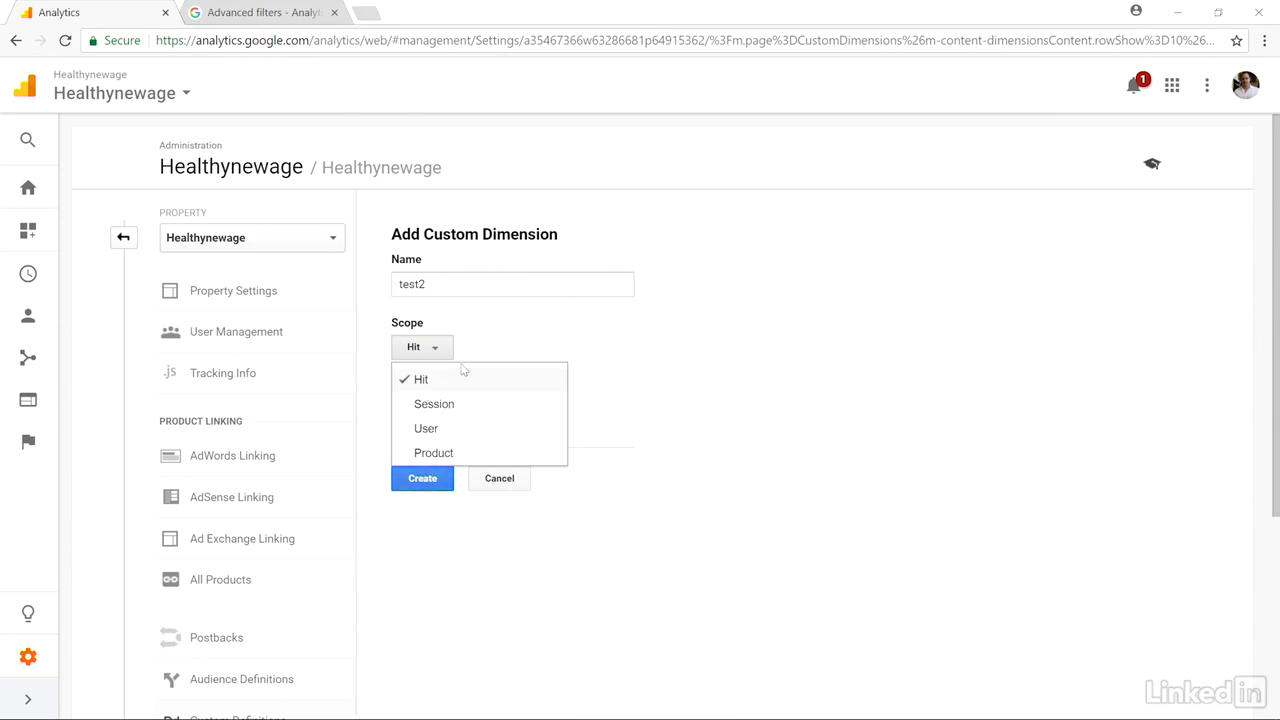
pyautogui.click(546, 315)
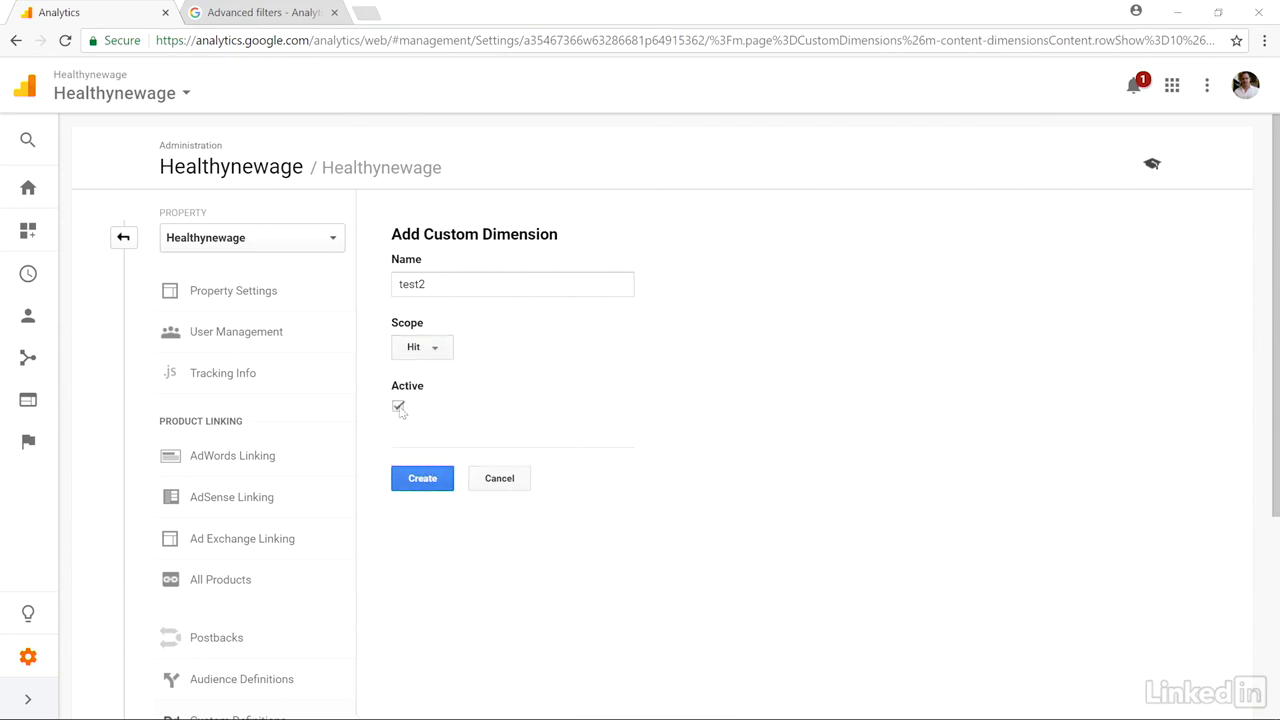
pyautogui.click(408, 488)
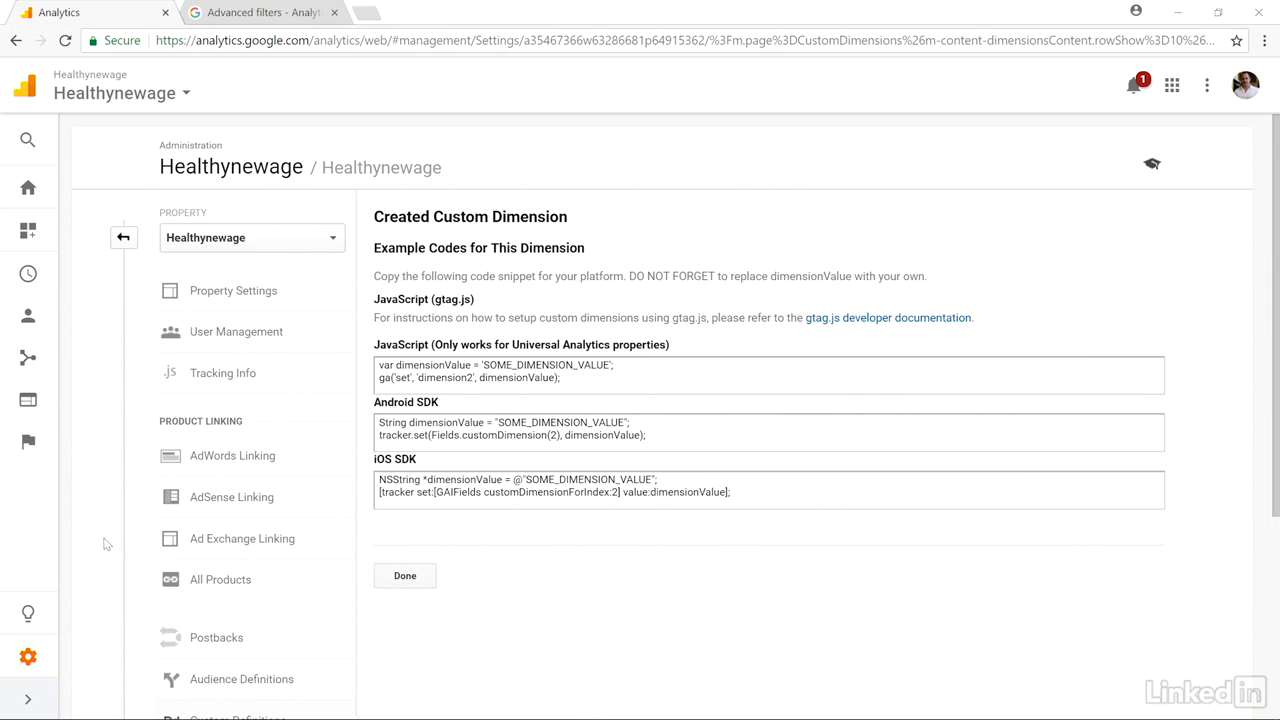
# - Return to the administration overview and open the Healthynewage property's Custom Metrics list
pyautogui.moveTo(58, 660)
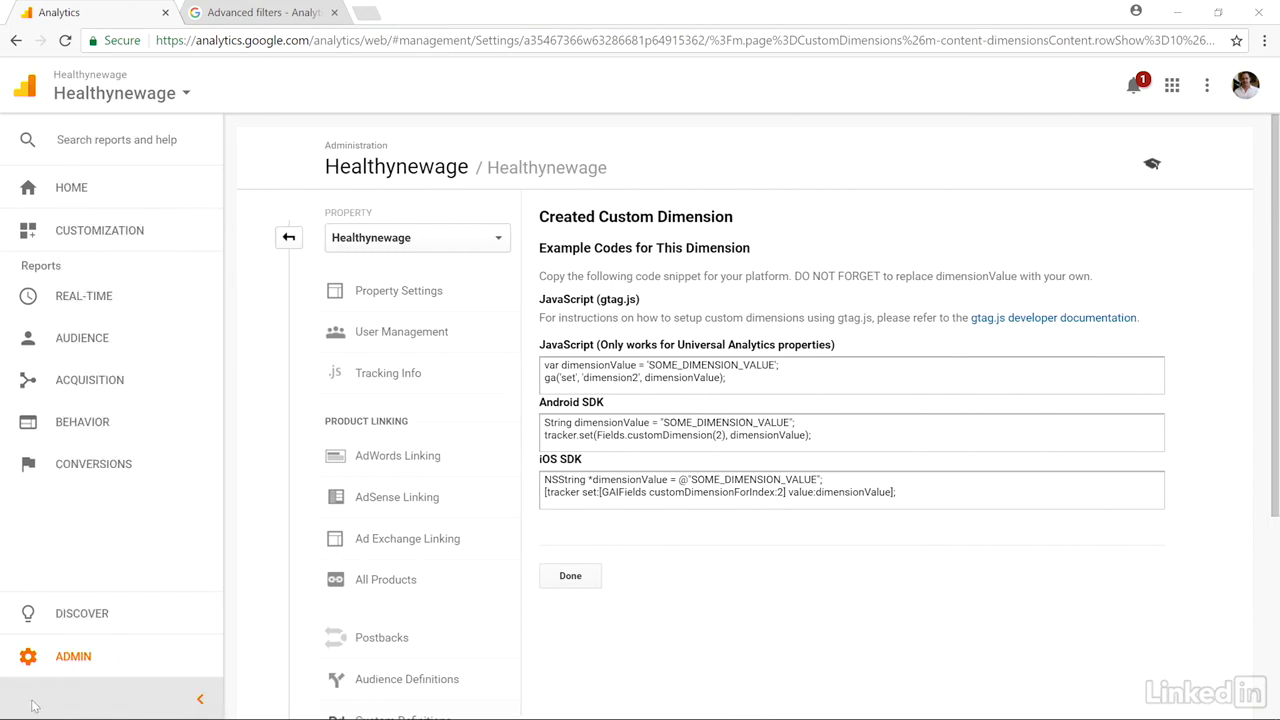
pyautogui.click(88, 660)
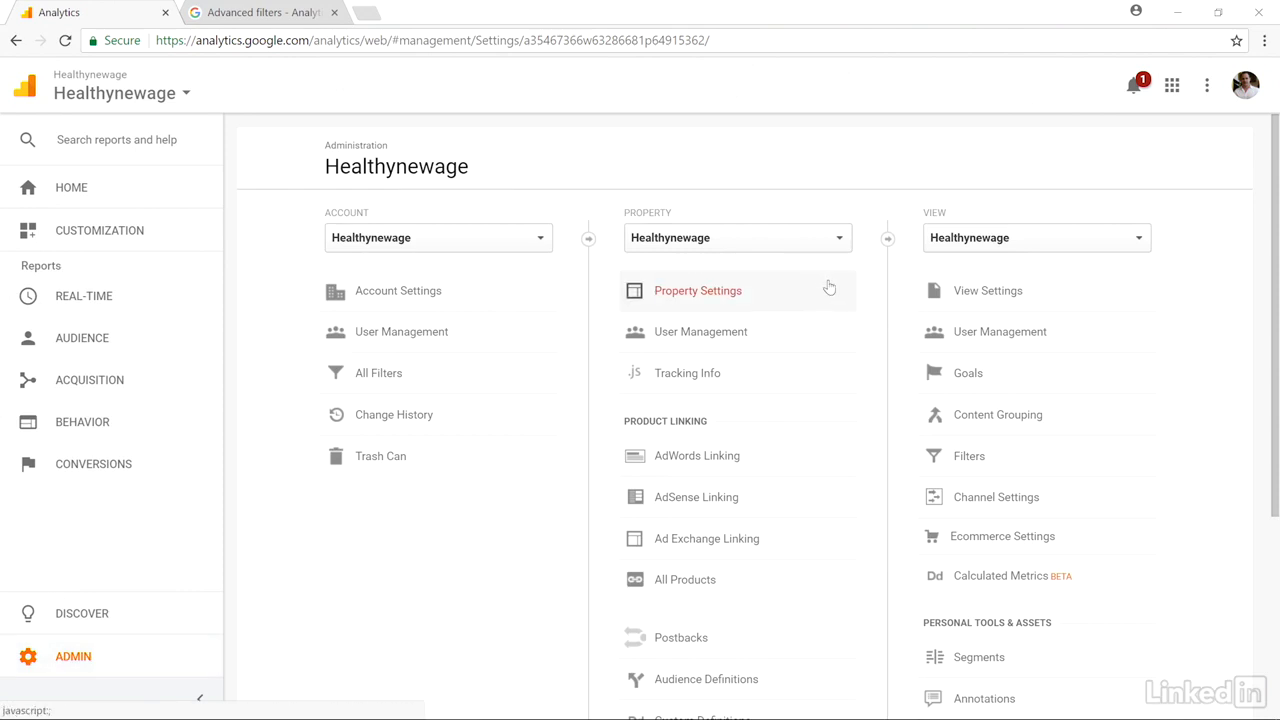
pyautogui.scroll(-2, 829, 288)
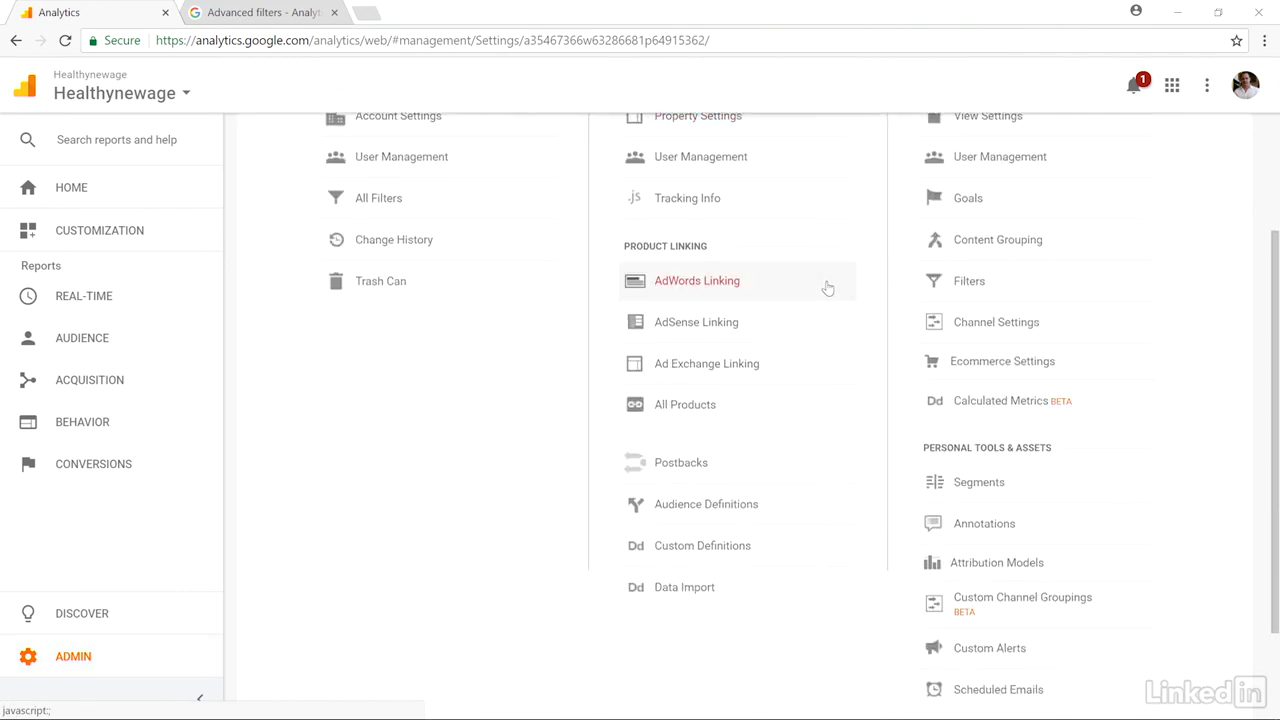
pyautogui.click(792, 556)
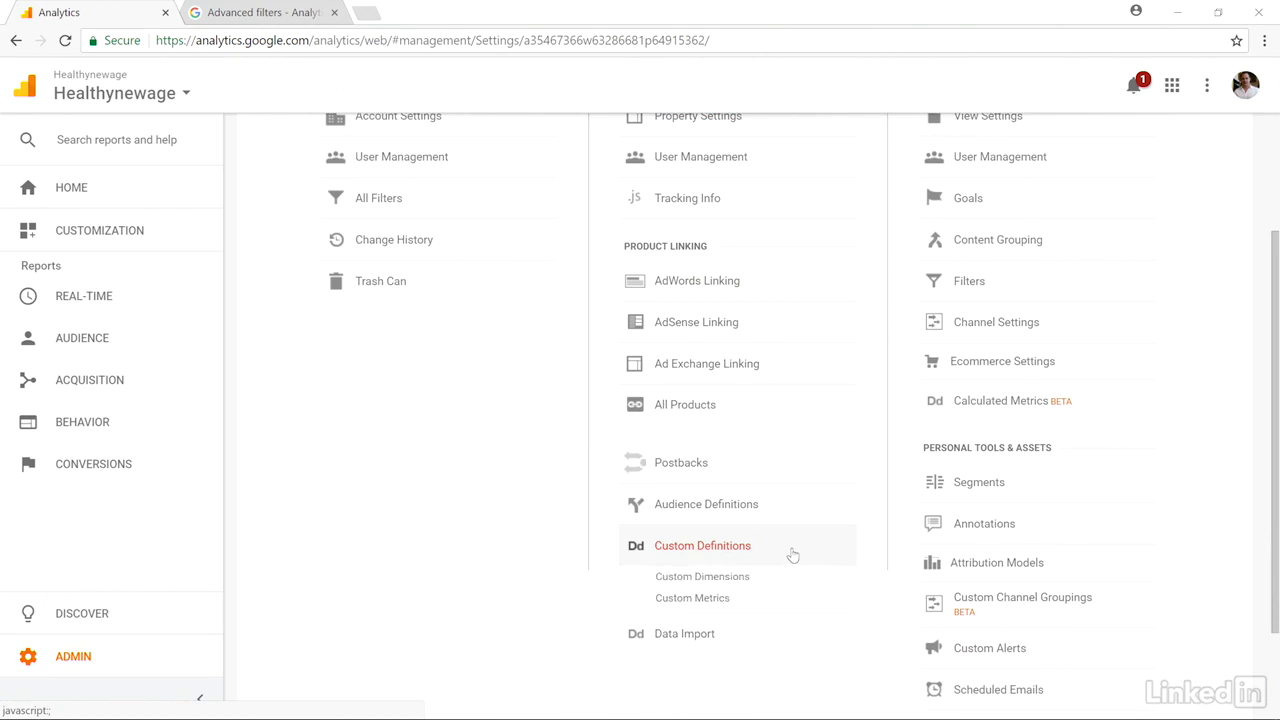
pyautogui.click(684, 600)
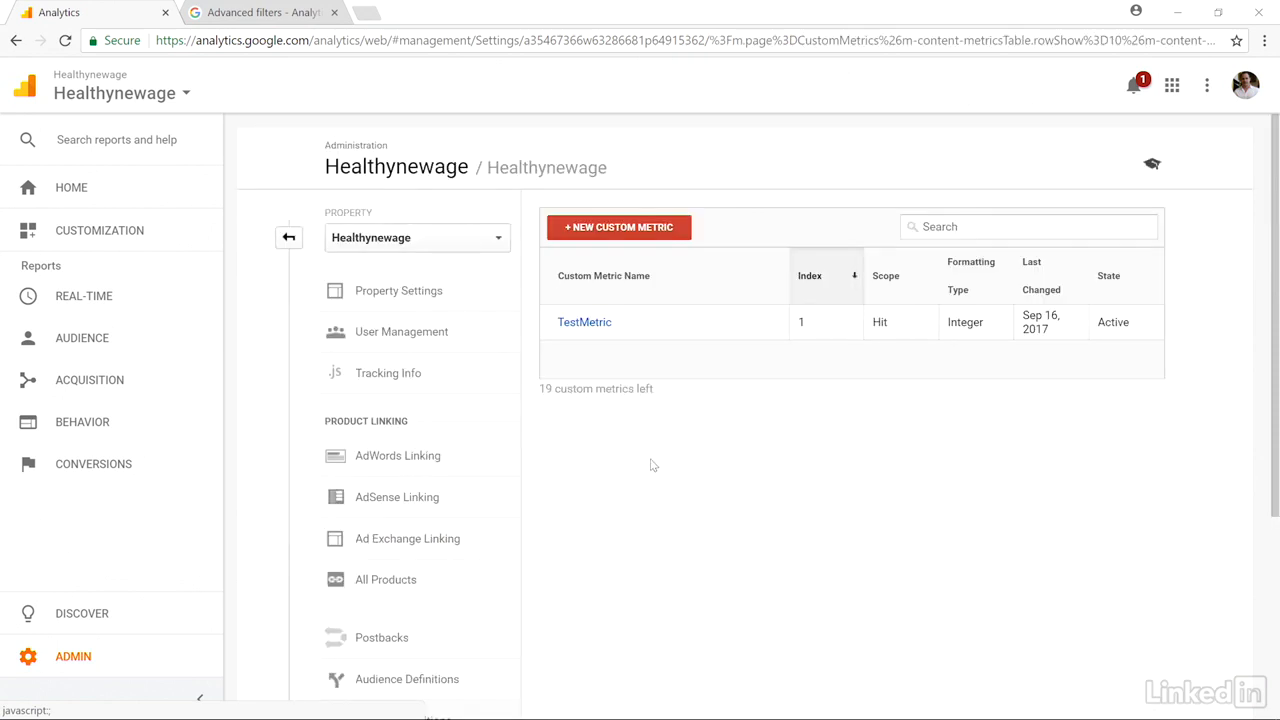
# - Start a new custom metric named test5 with Hit scope
pyautogui.click(630, 232)
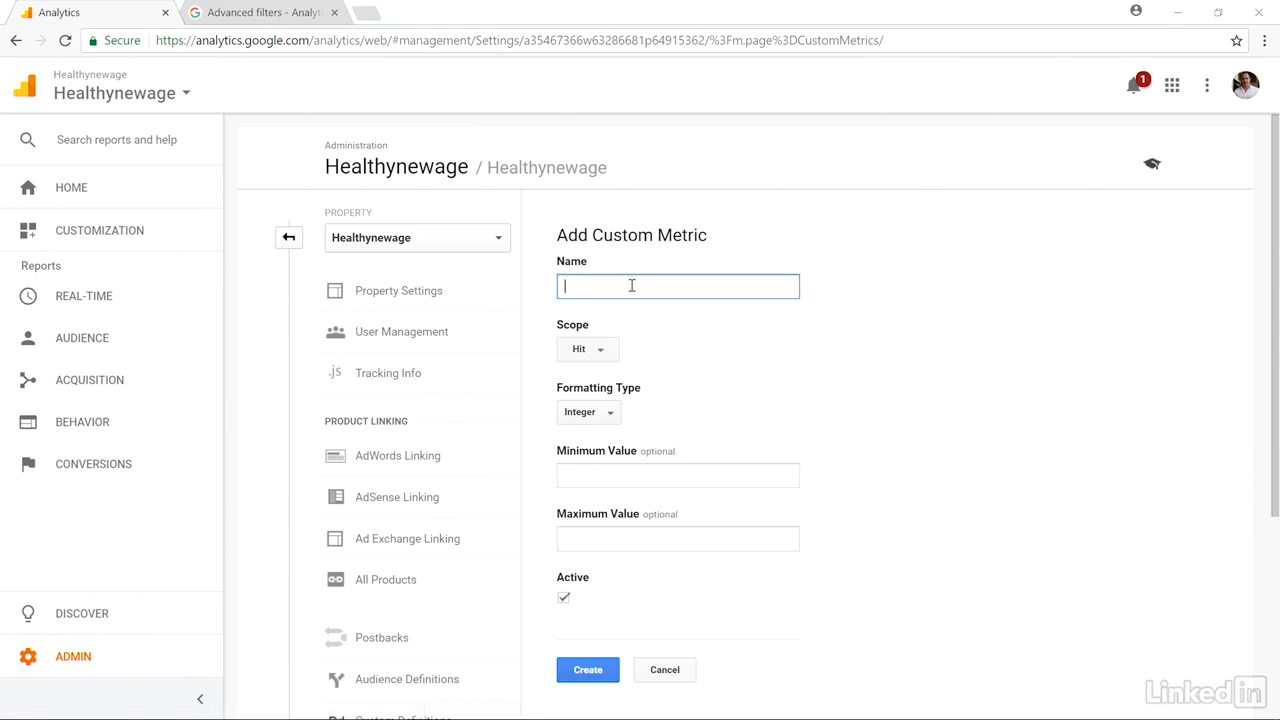
pyautogui.write('test5')
pyautogui.click(603, 352)
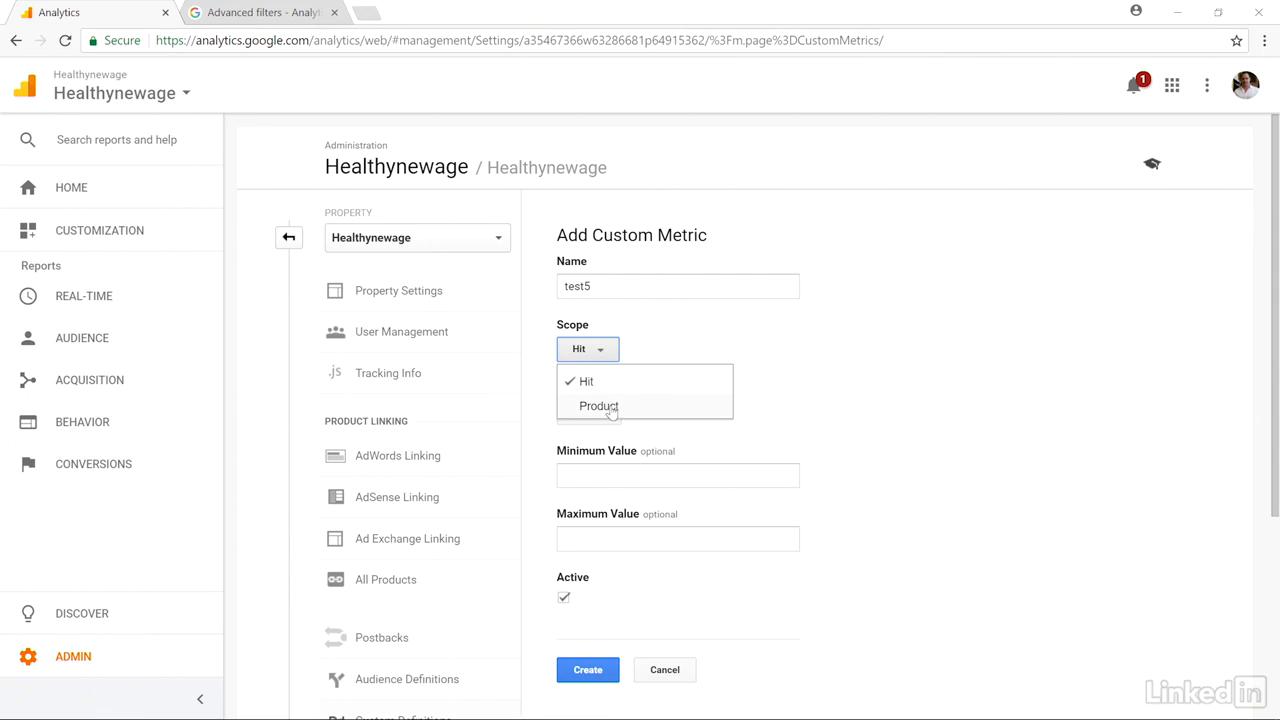
pyautogui.click(657, 338)
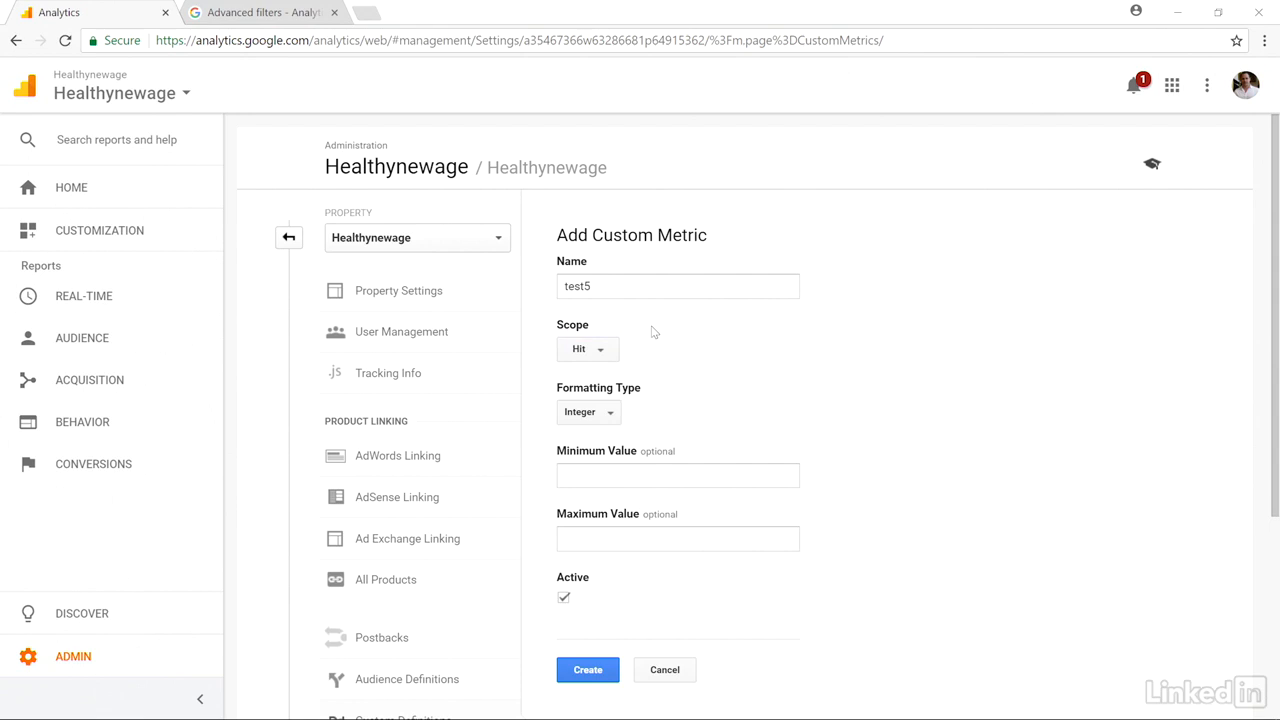
# - Set the metric's formatting type to Currency (Decimal) and create it as active, without minimum or maximum values
pyautogui.click(607, 416)
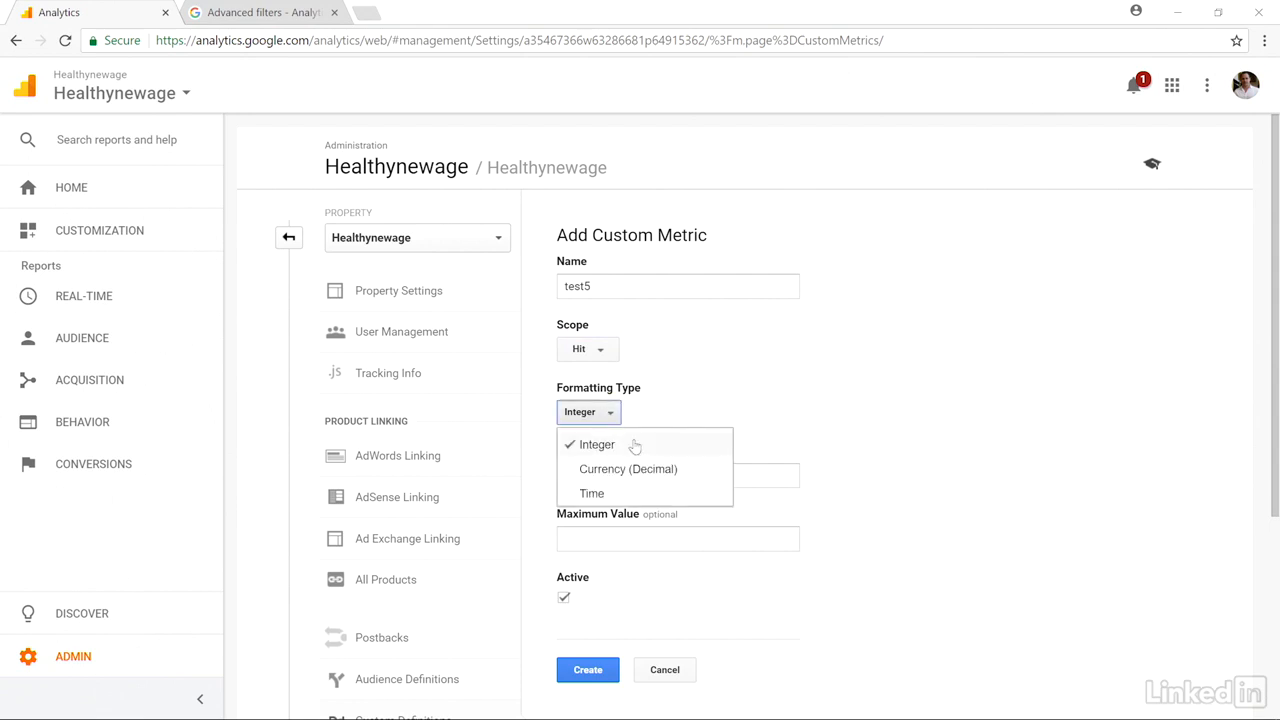
pyautogui.click(637, 472)
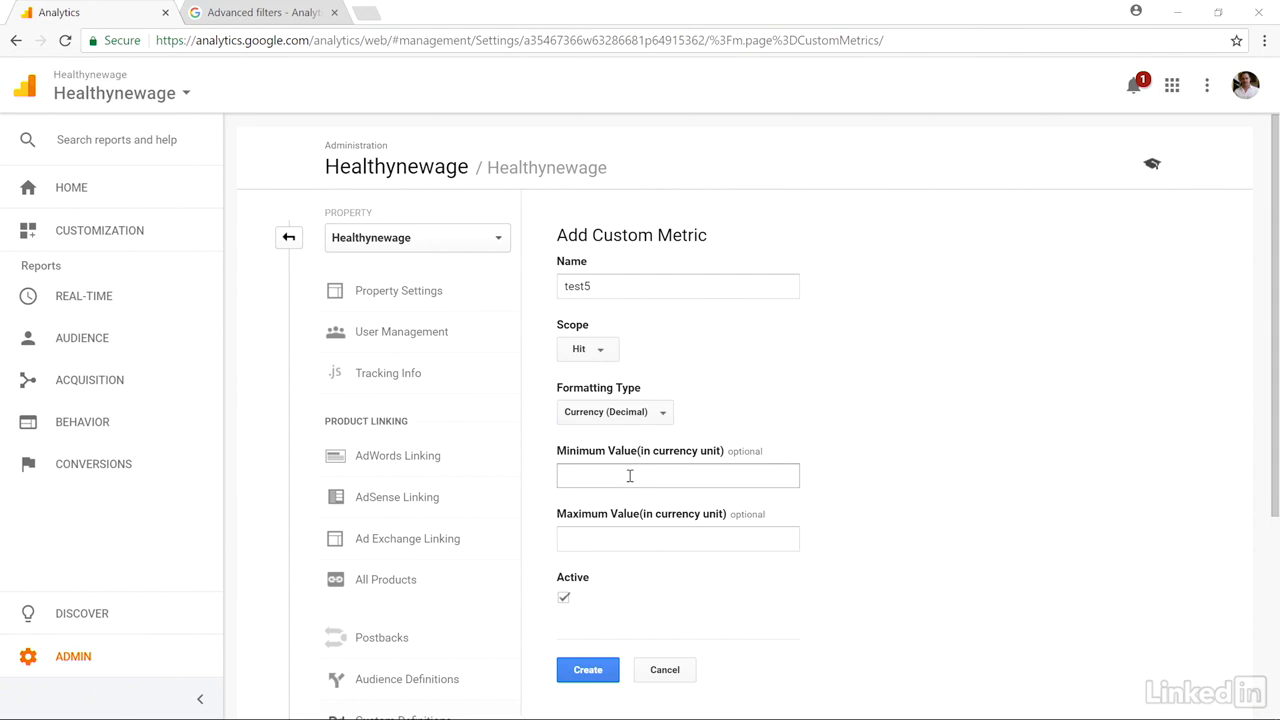
pyautogui.scroll(-1, 888, 478)
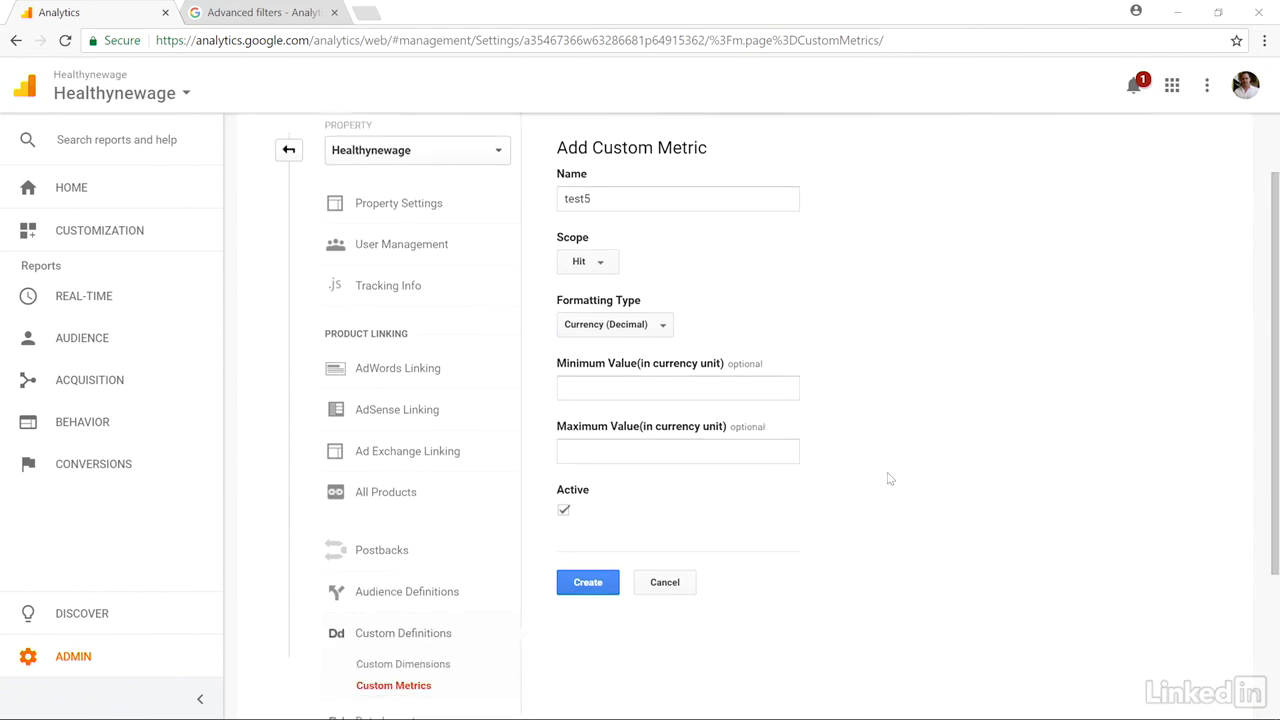
pyautogui.scroll(-1, 790, 470)
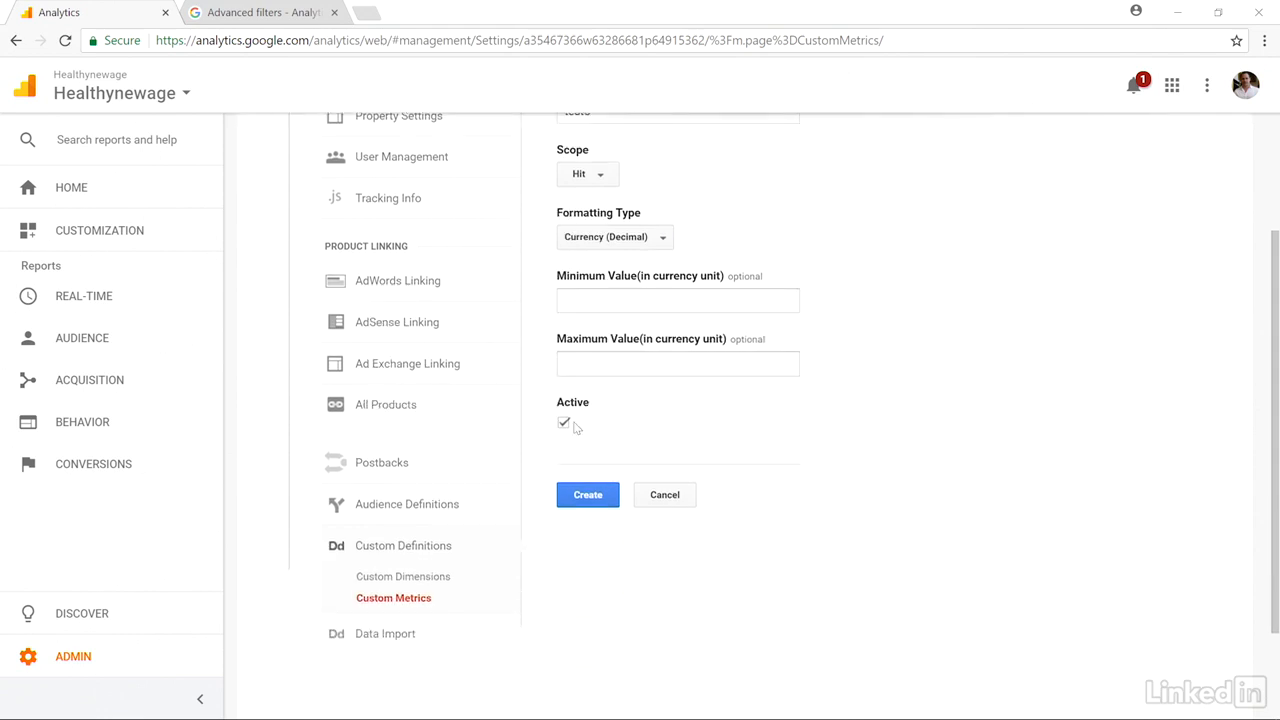
pyautogui.scroll(1, 918, 428)
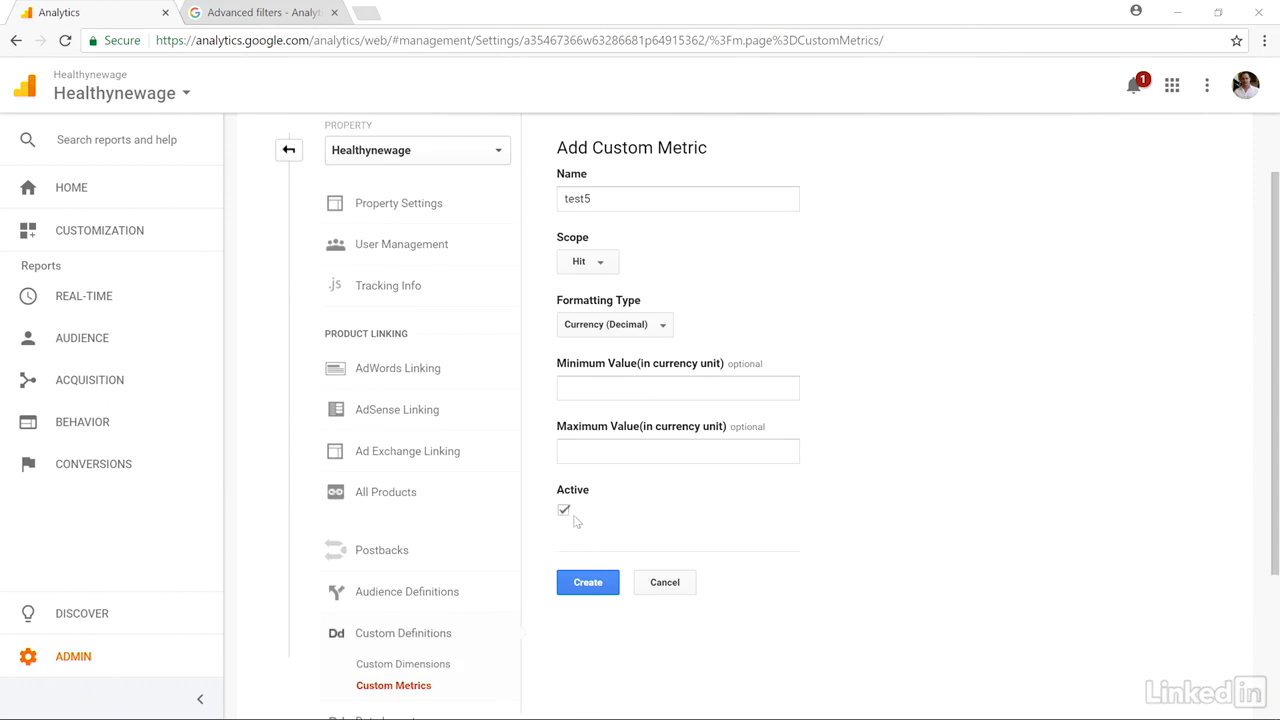
pyautogui.click(590, 590)
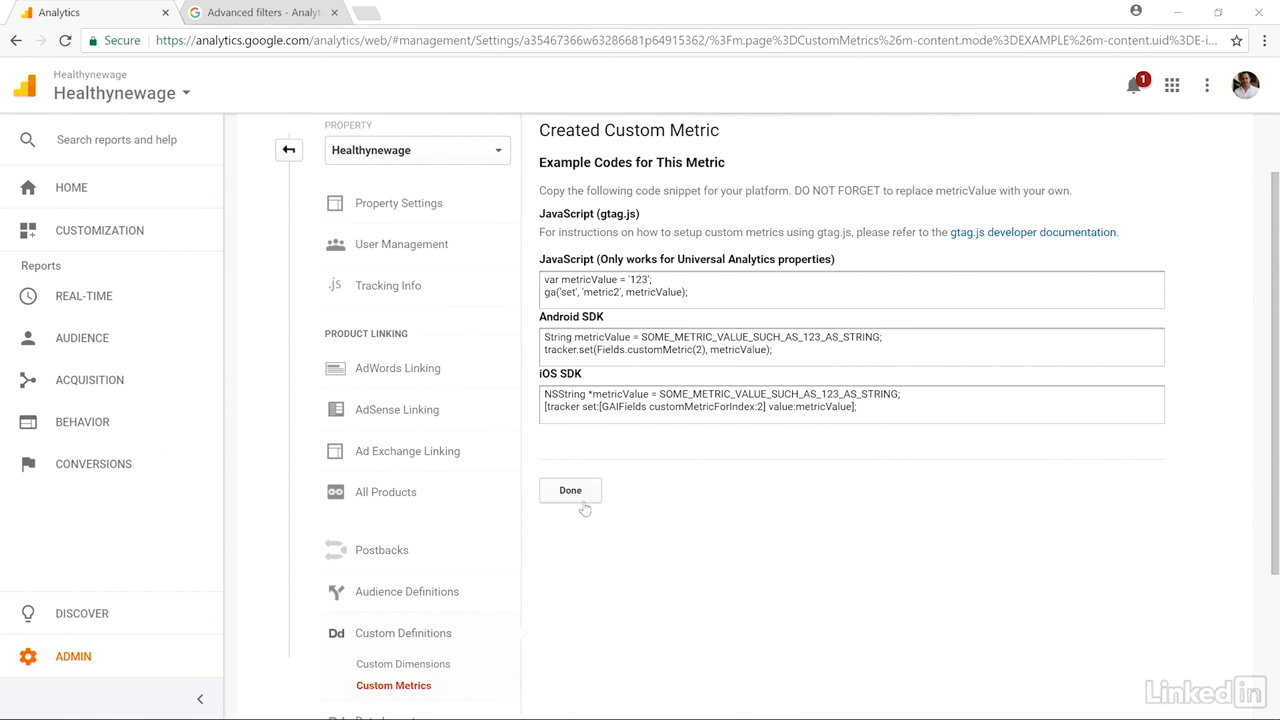
pyautogui.scroll(2, 676, 458)
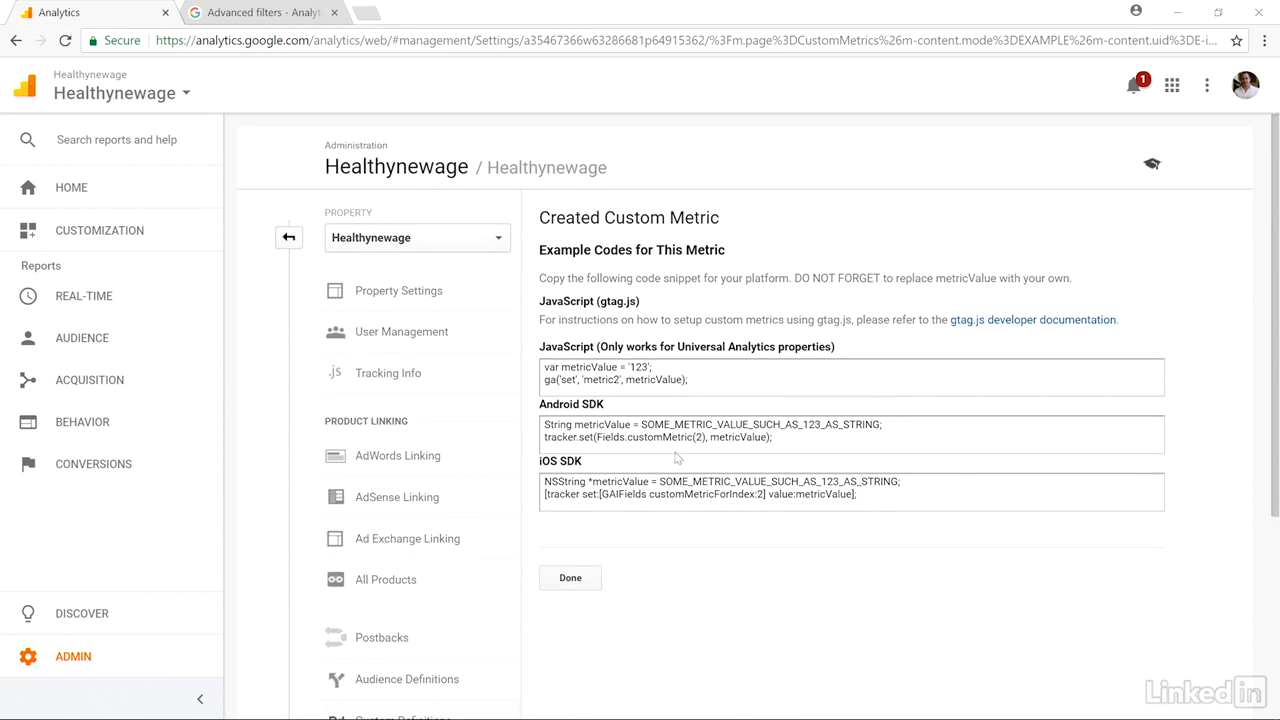